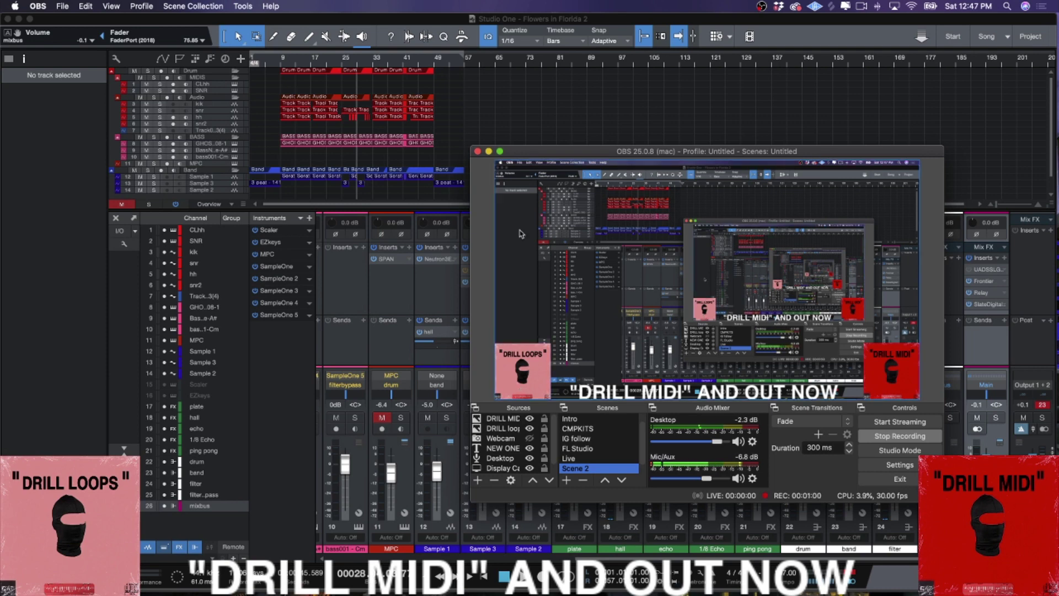
Minimize the OBS window so the Studio One song stays visible while recording continues
click(488, 151)
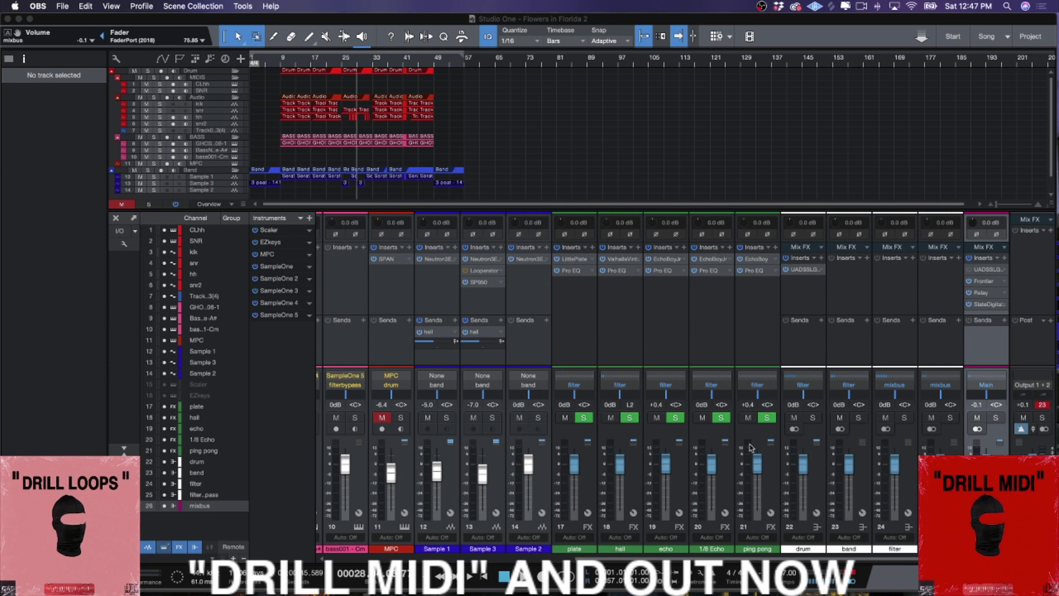
Bring the Studio One window with the 'Flowers in Florida 2' song to the front
click(853, 577)
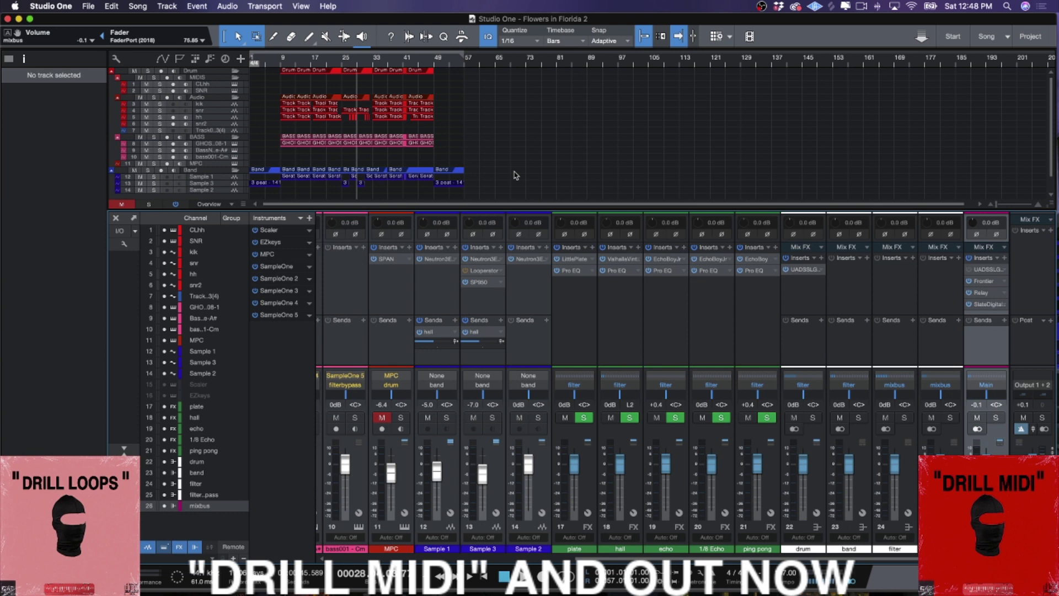
Hide the mixer, zoom the tracks taller and wider, and open the MPC instrument plugin
key(F3)
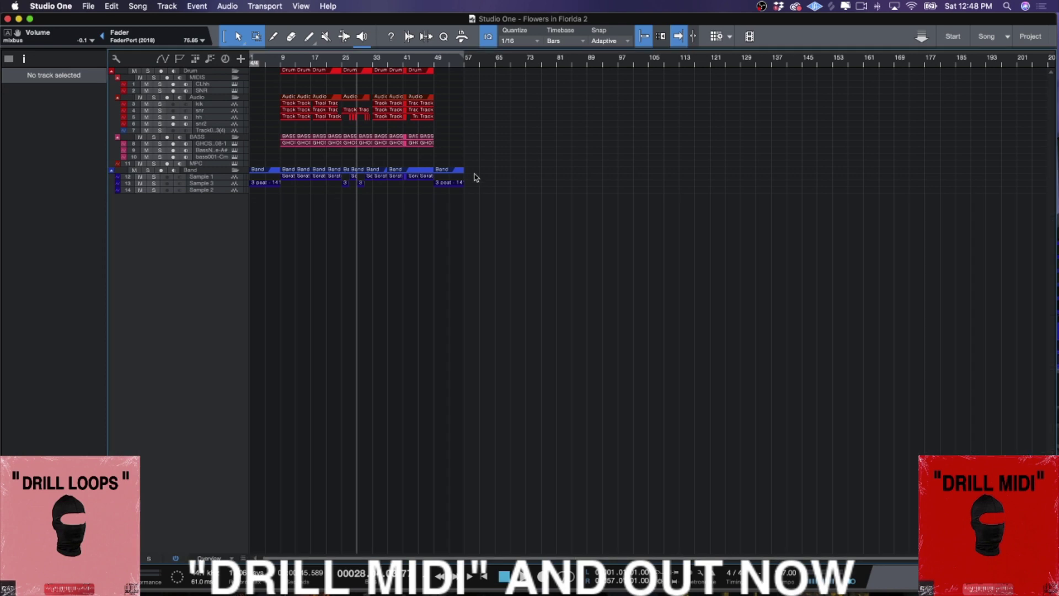
key(shift+z)
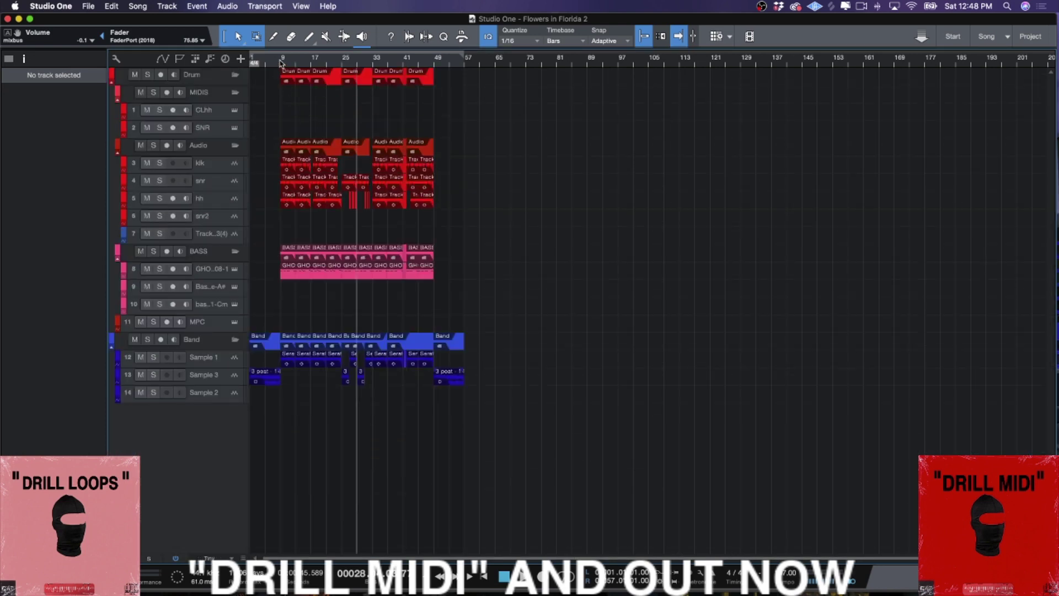
key(z)
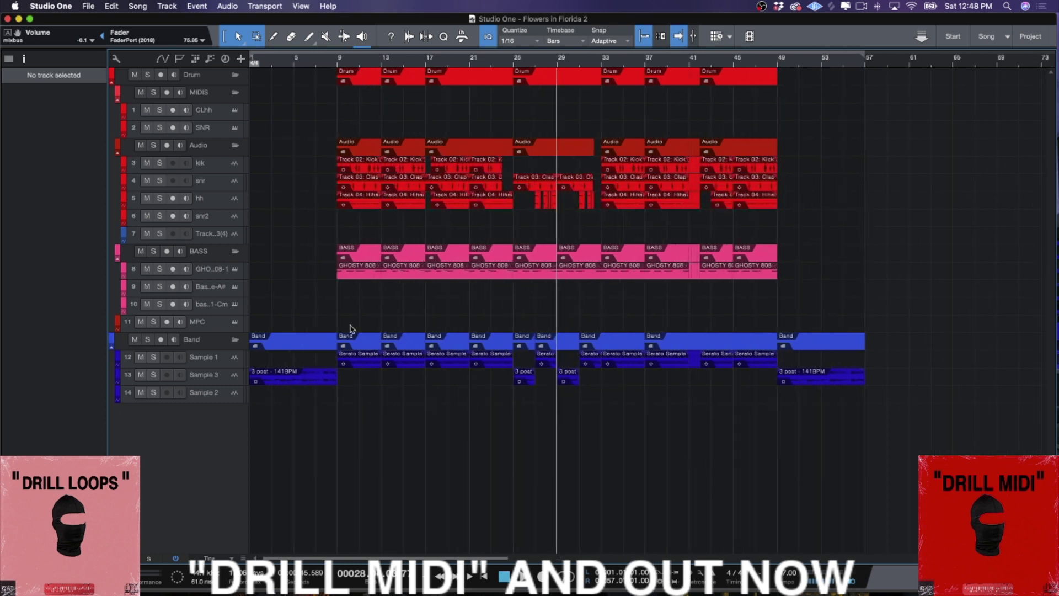
click(235, 323)
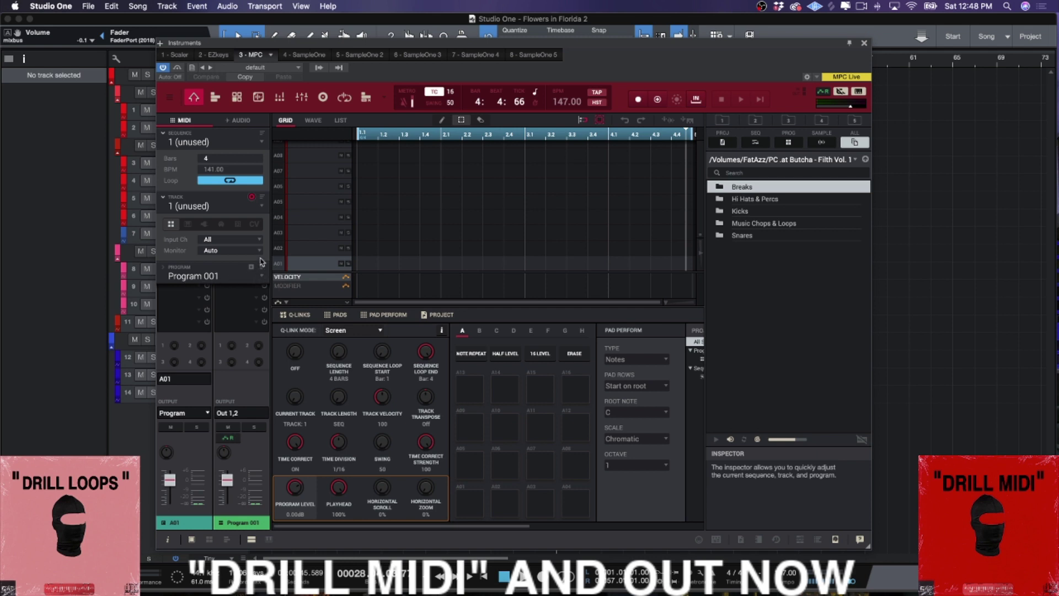
click(263, 283)
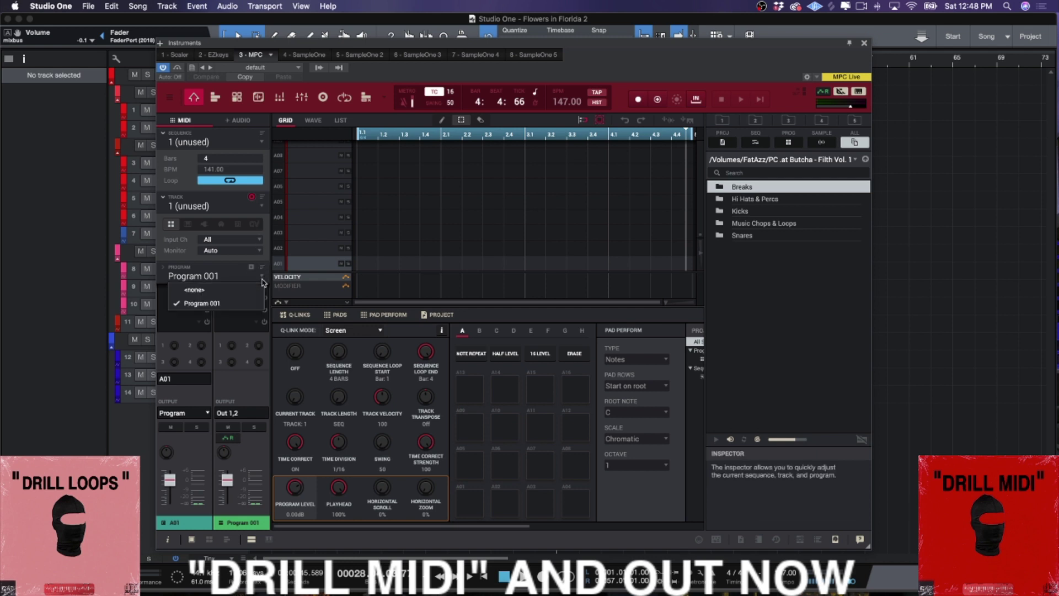
click(263, 281)
click(263, 211)
click(264, 213)
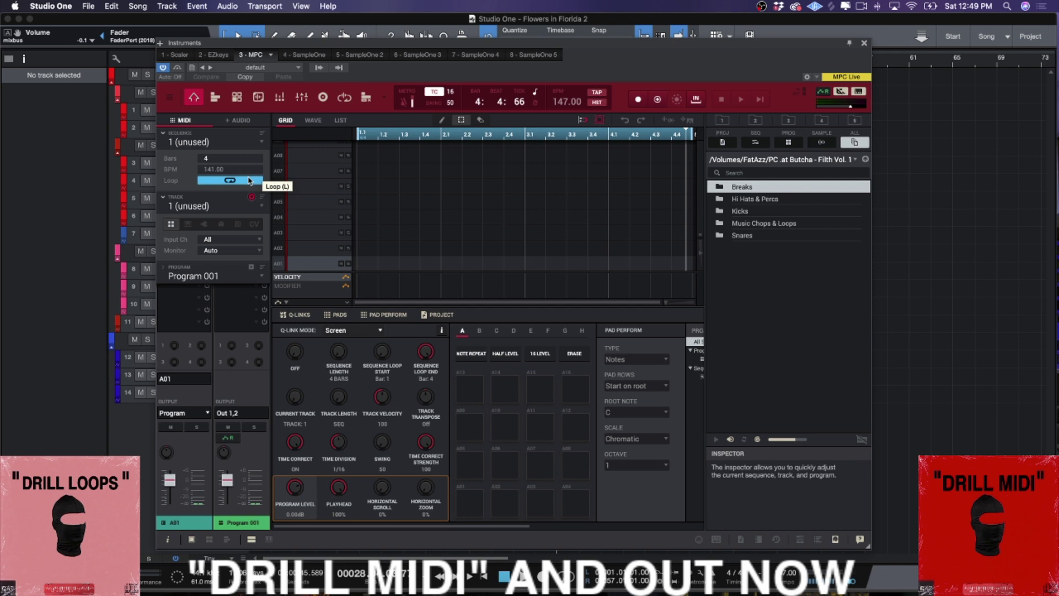
Set MPC Sequence 01 to 4 bars and move the plugin window right to reveal track names
scroll(222, 158, up, 3)
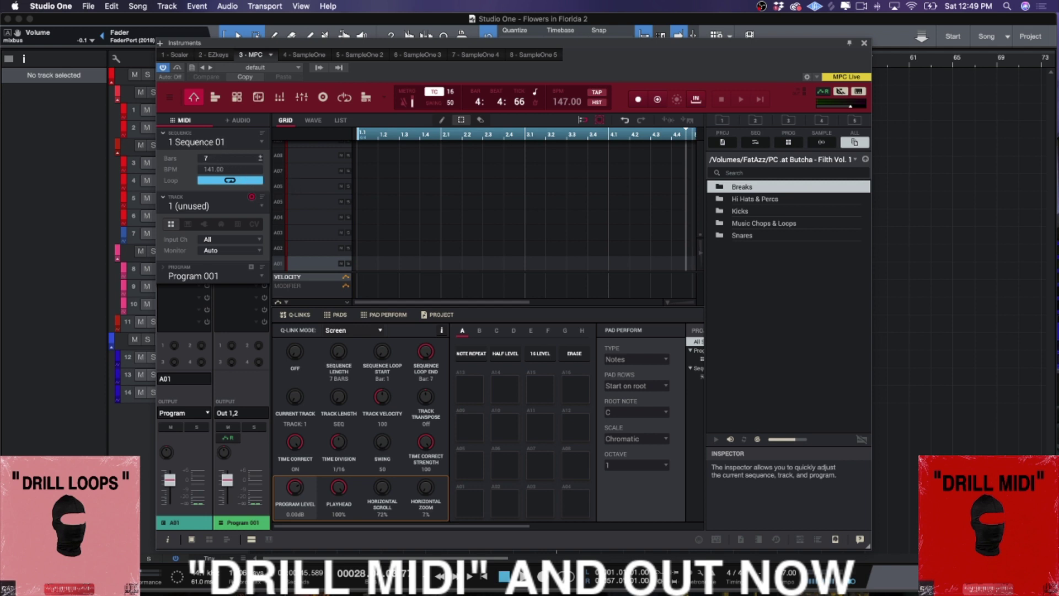
scroll(226, 158, up, 7)
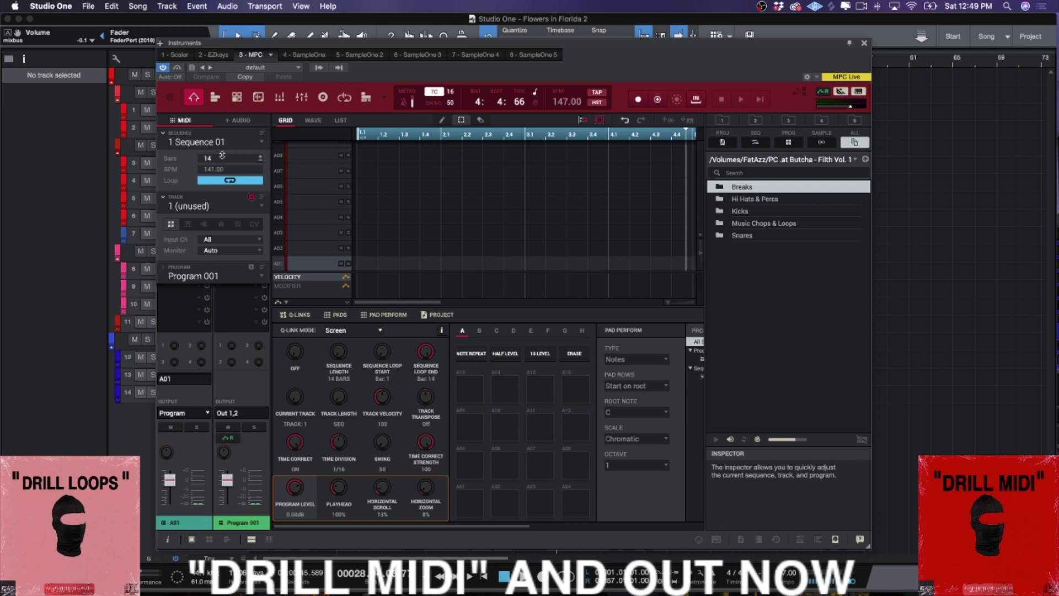
scroll(489, 225, right, 6)
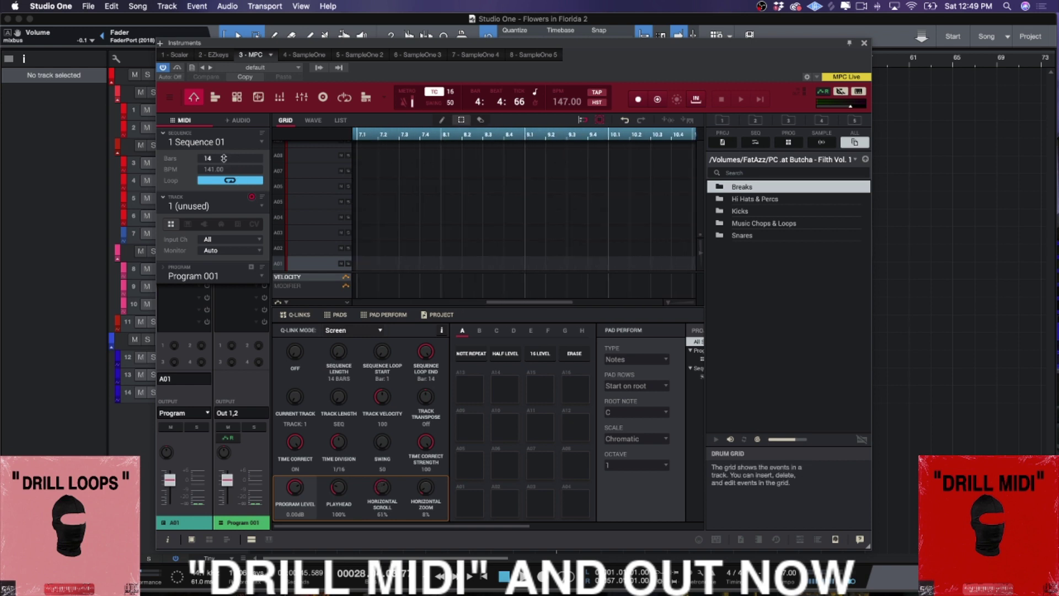
drag(224, 158, 224, 209)
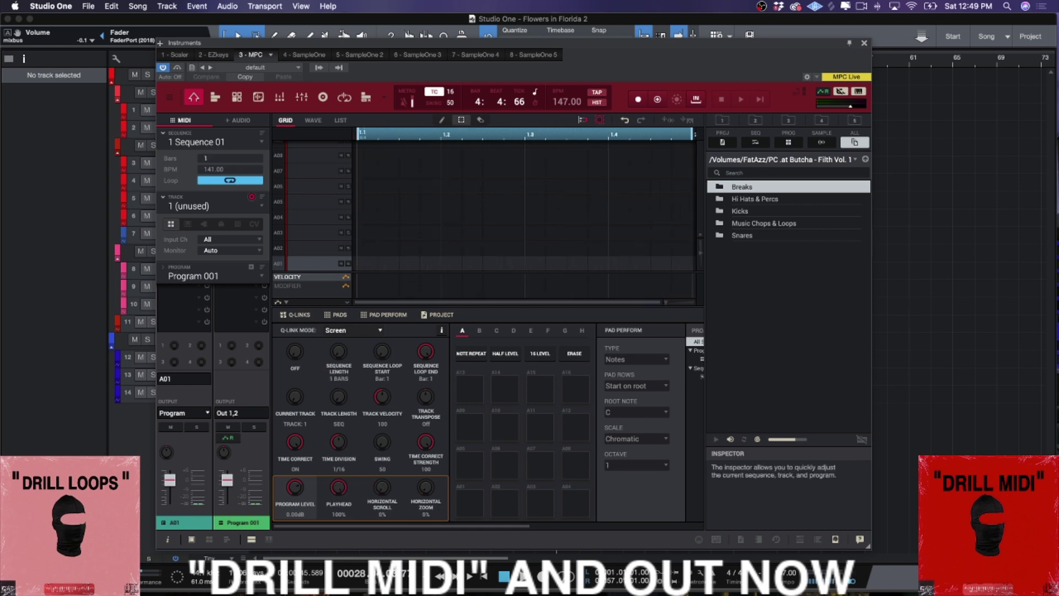
drag(259, 158, 226, 166)
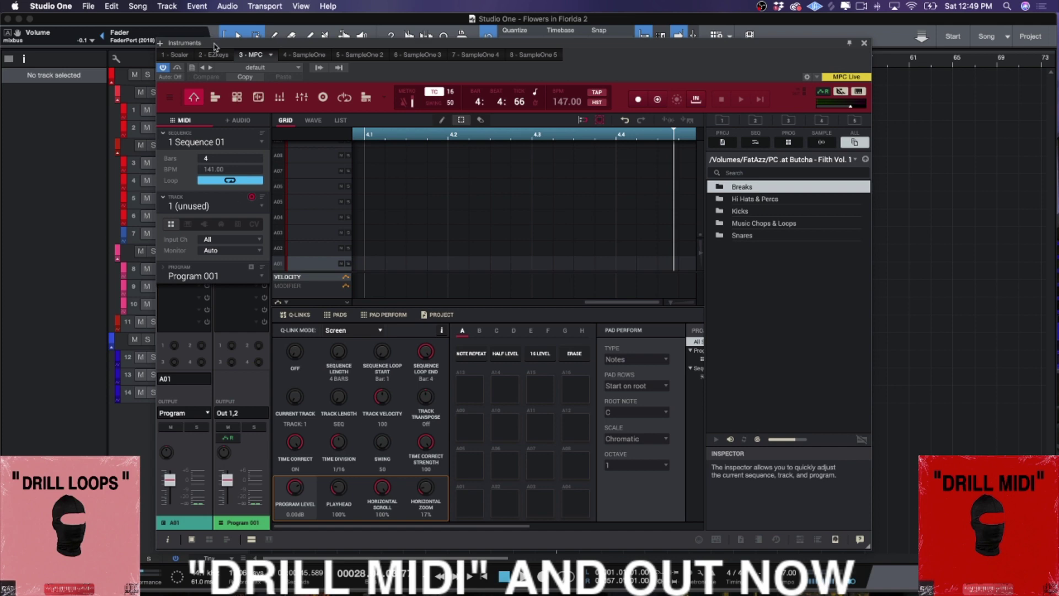
drag(215, 43, 252, 51)
drag(430, 73, 612, 87)
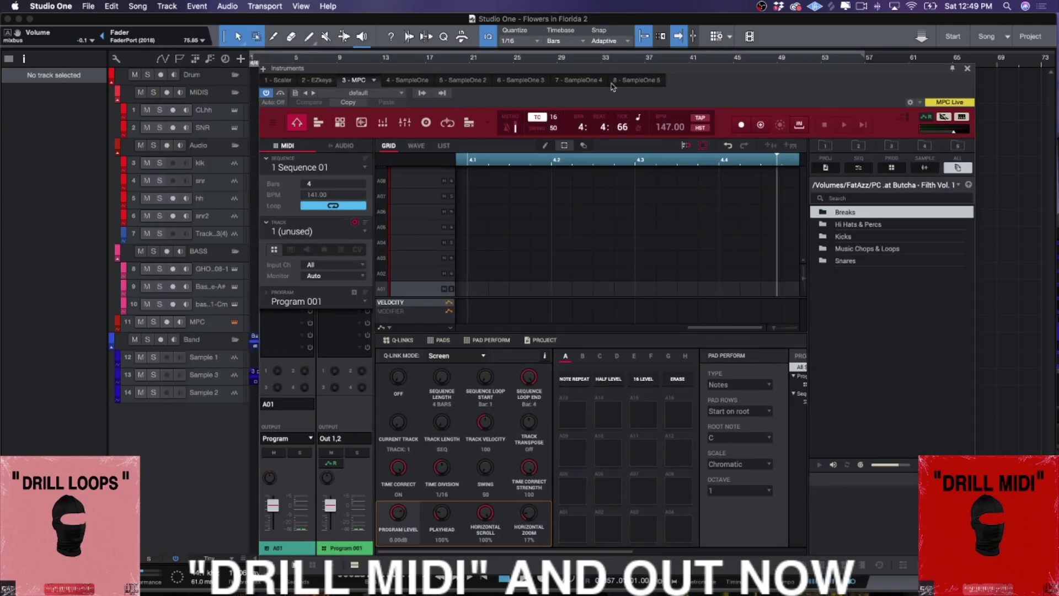
Close the MPC plugin and zoom out to show the whole song, intro through NoDrum
click(967, 67)
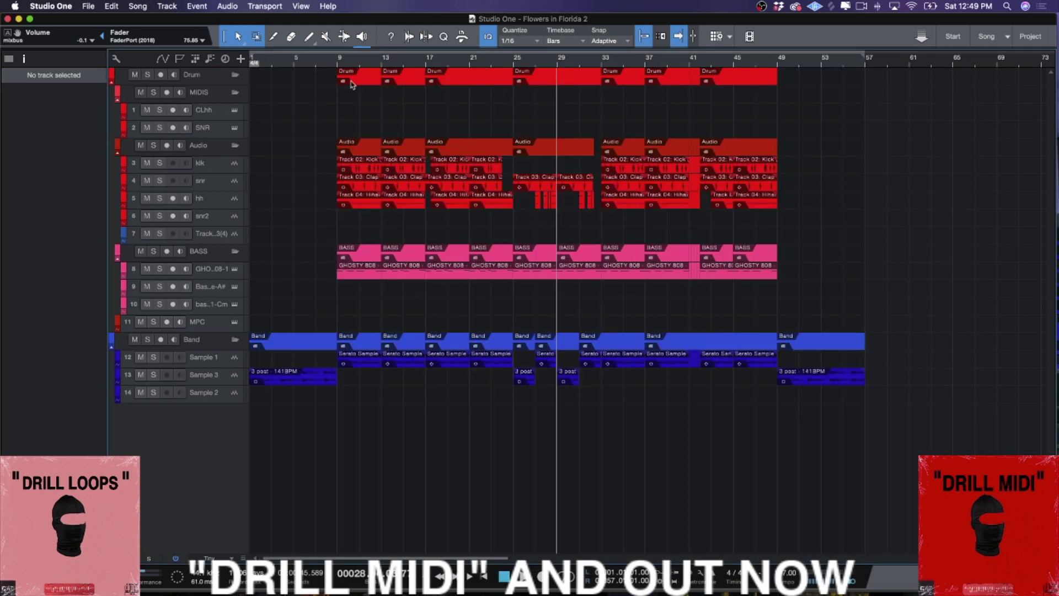
scroll(386, 82, up, 4)
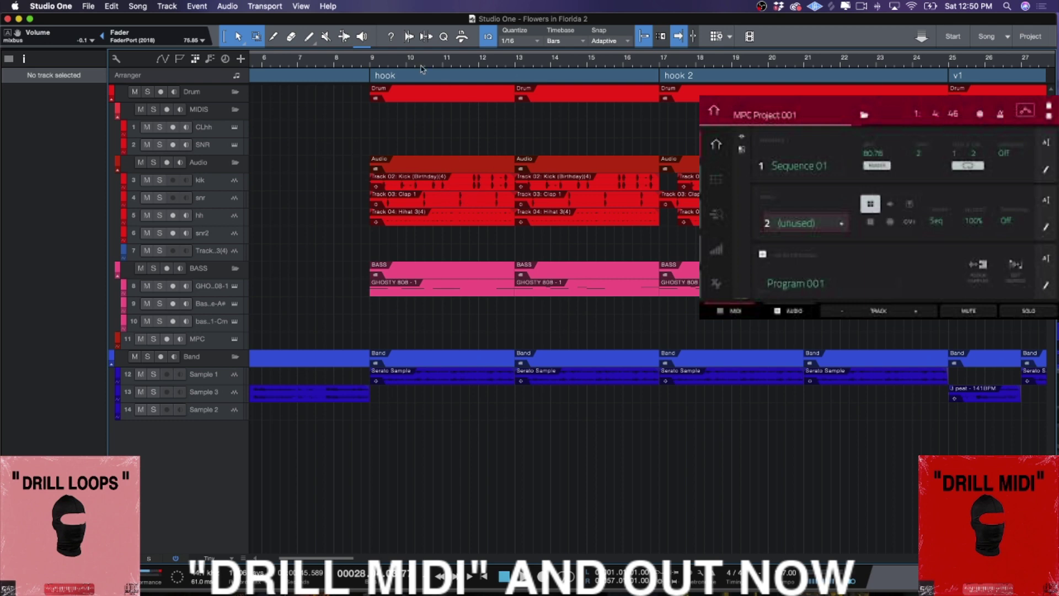
scroll(431, 43, up, 2)
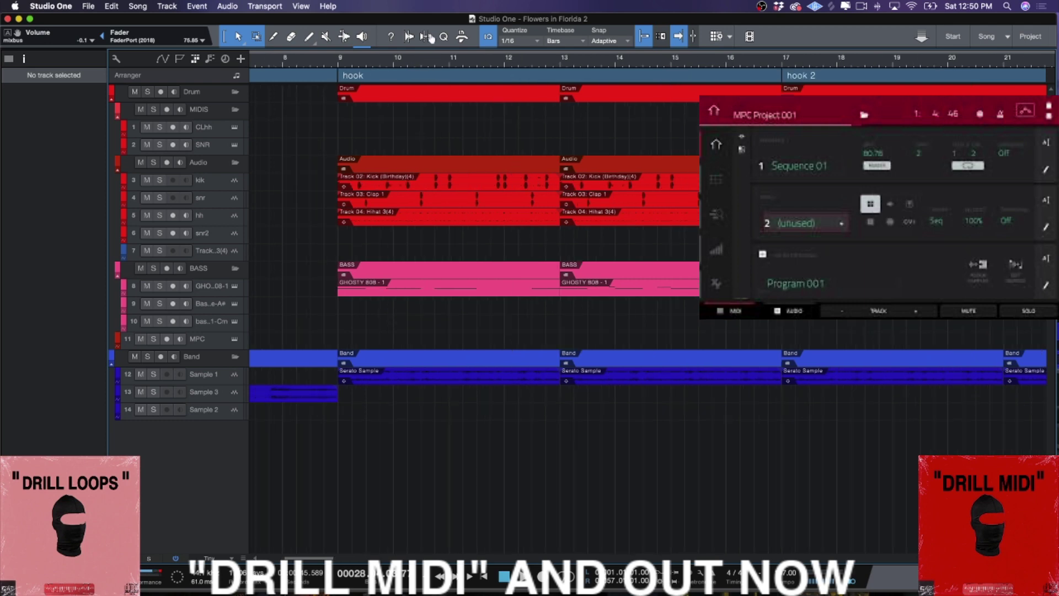
key(w)
key(w)
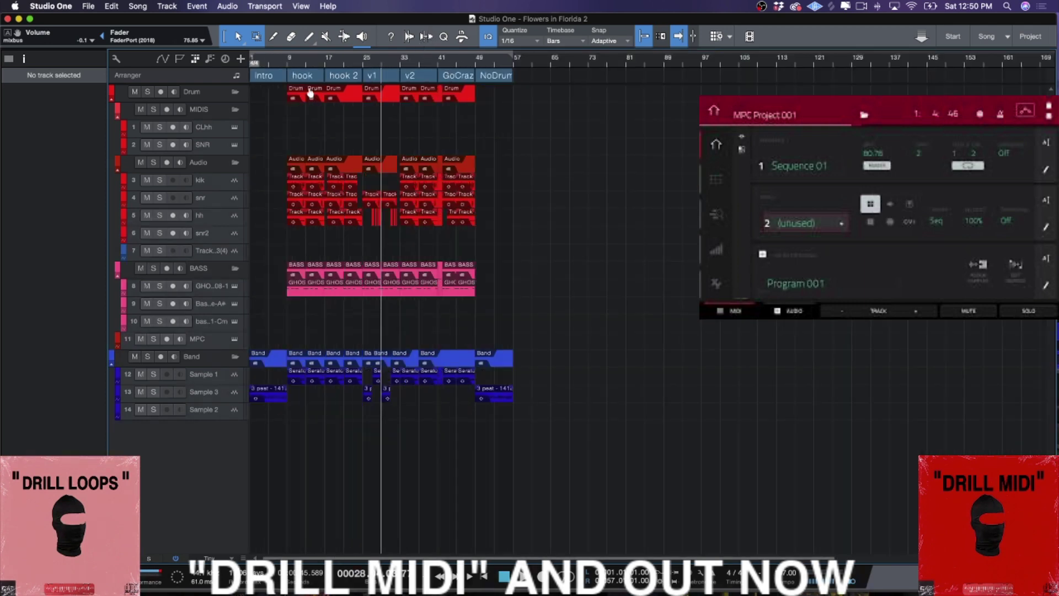
key(w)
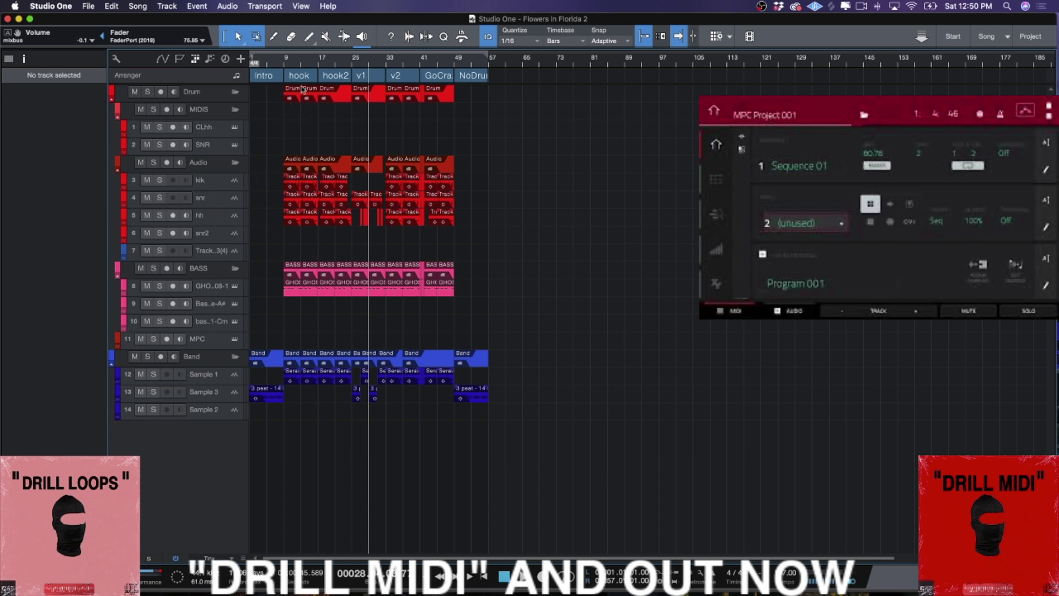
Select arranger sections hook2 through No Drums and shift them right, leaving gaps after intro and hook
click(339, 77)
right_click(368, 81)
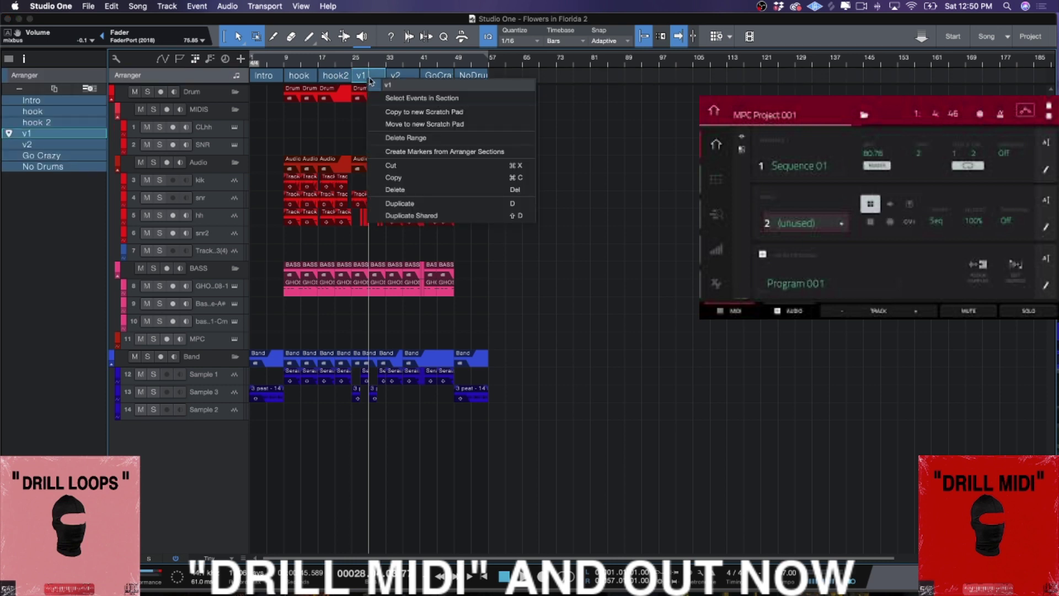
click(519, 78)
drag(518, 77, 575, 78)
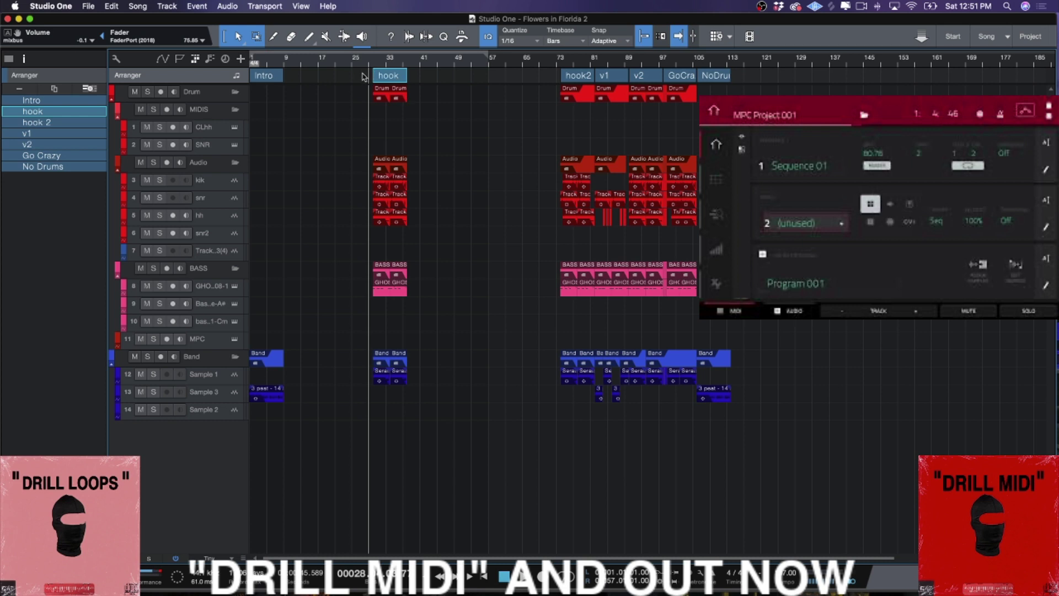
Select the hook section clips, then reopen the MPC track's full instrument window
drag(441, 438, 357, 83)
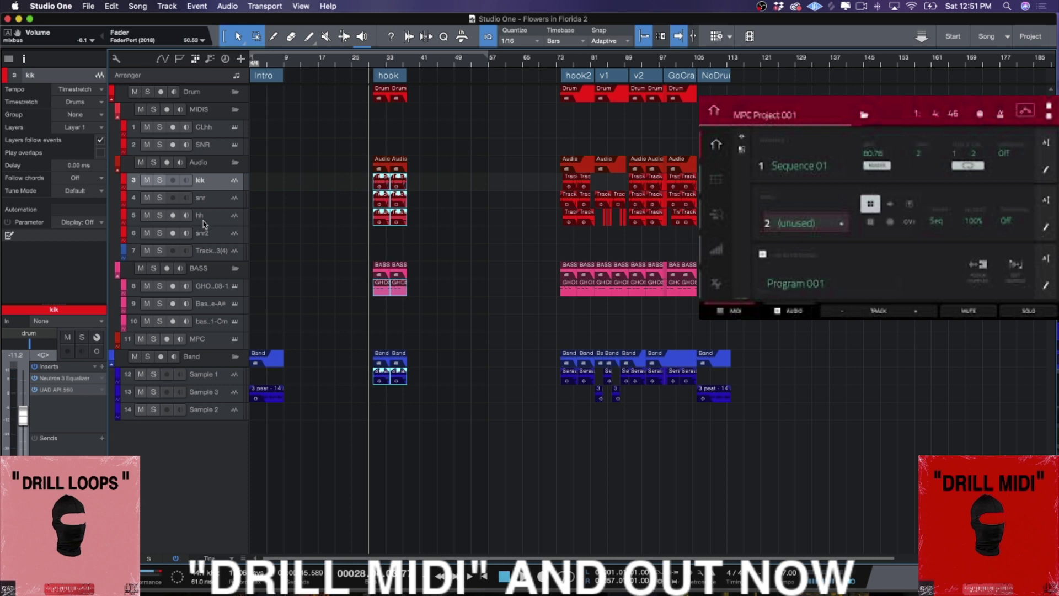
click(235, 341)
click(235, 340)
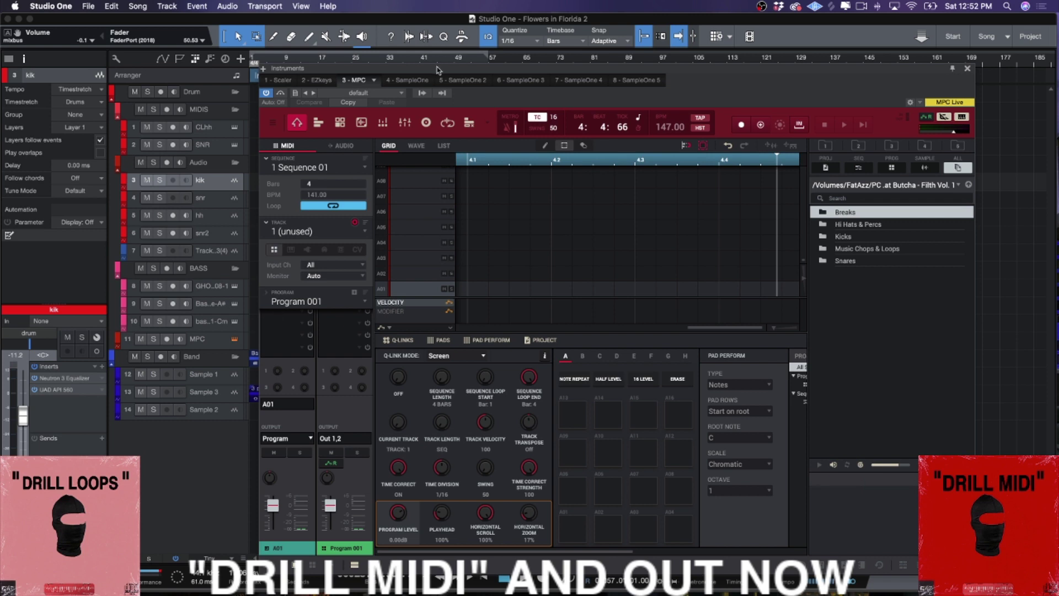
drag(434, 78, 391, 76)
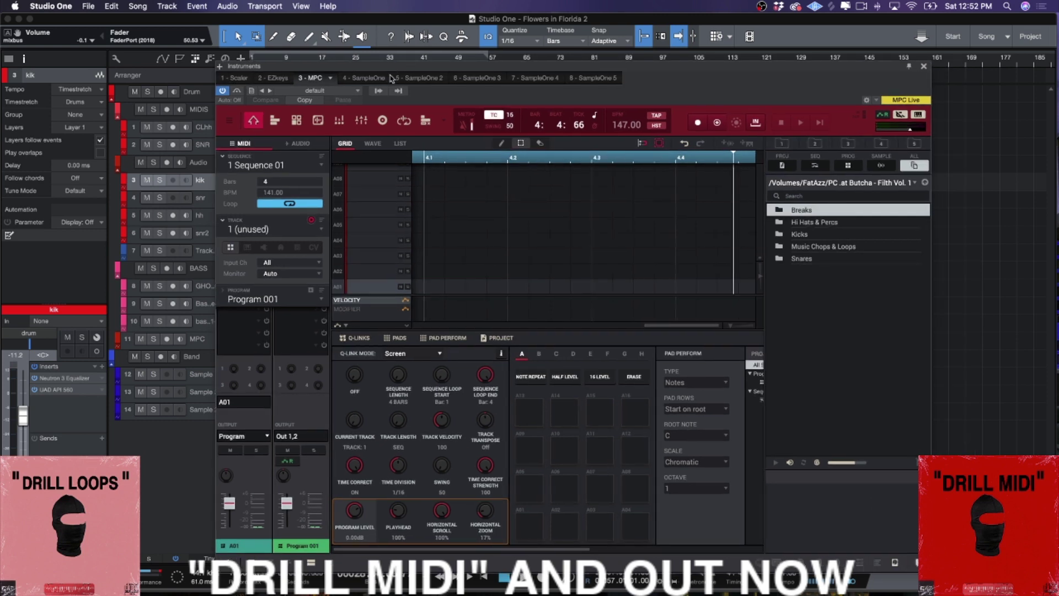
click(322, 300)
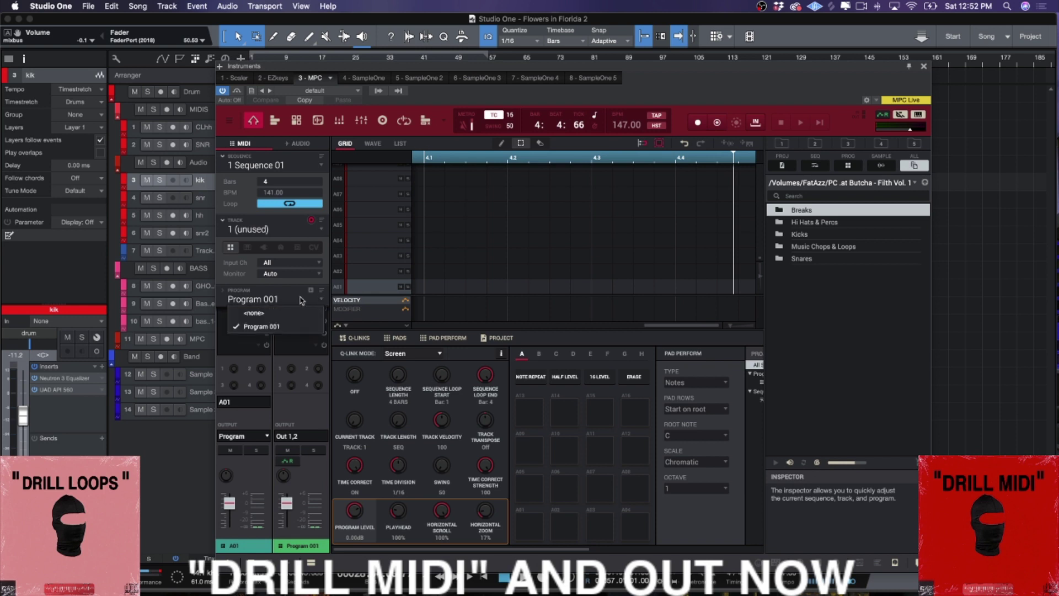
click(298, 299)
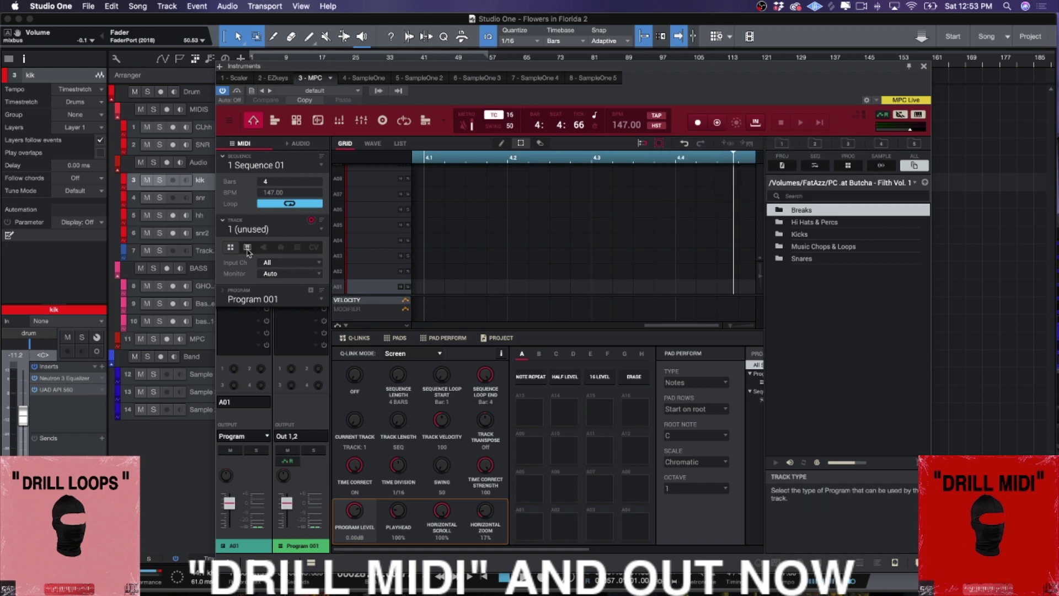
Switch MPC Track 01 through Keygroup, Plugin and MIDI types, ending as a Clip track on Clip 001
click(247, 248)
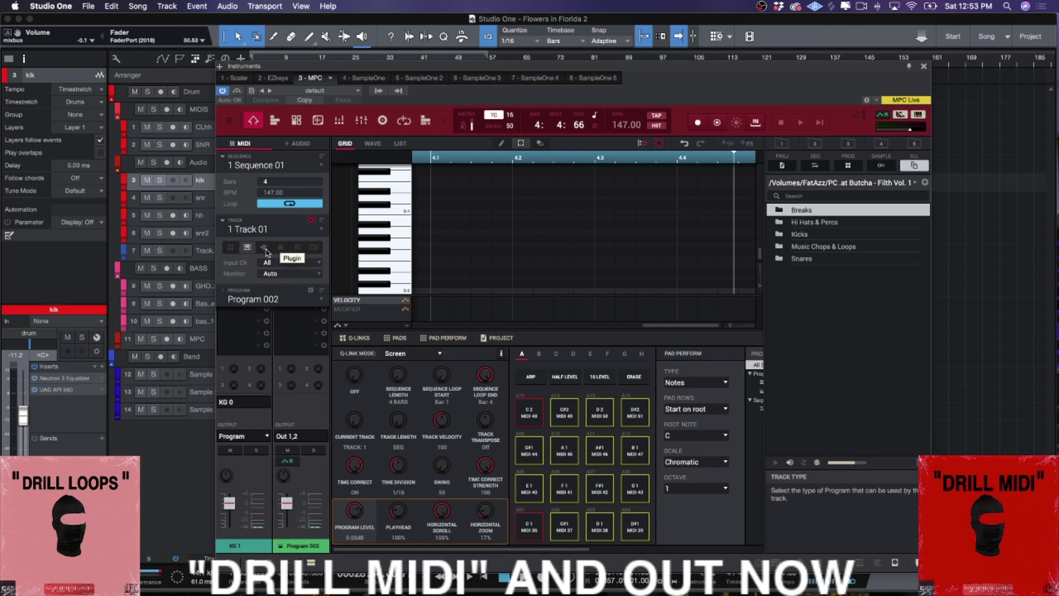
click(265, 248)
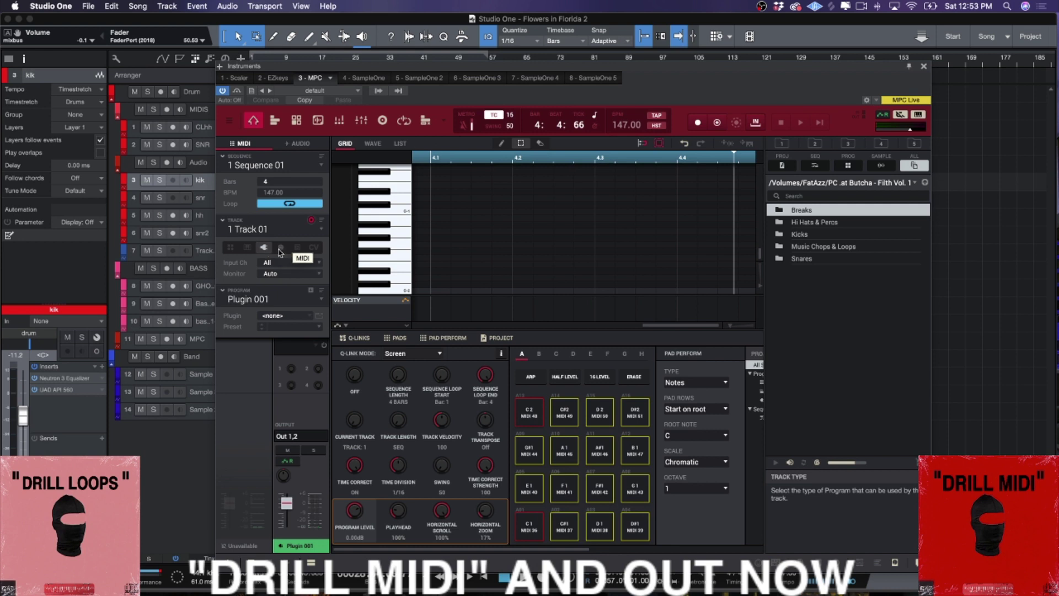
click(280, 249)
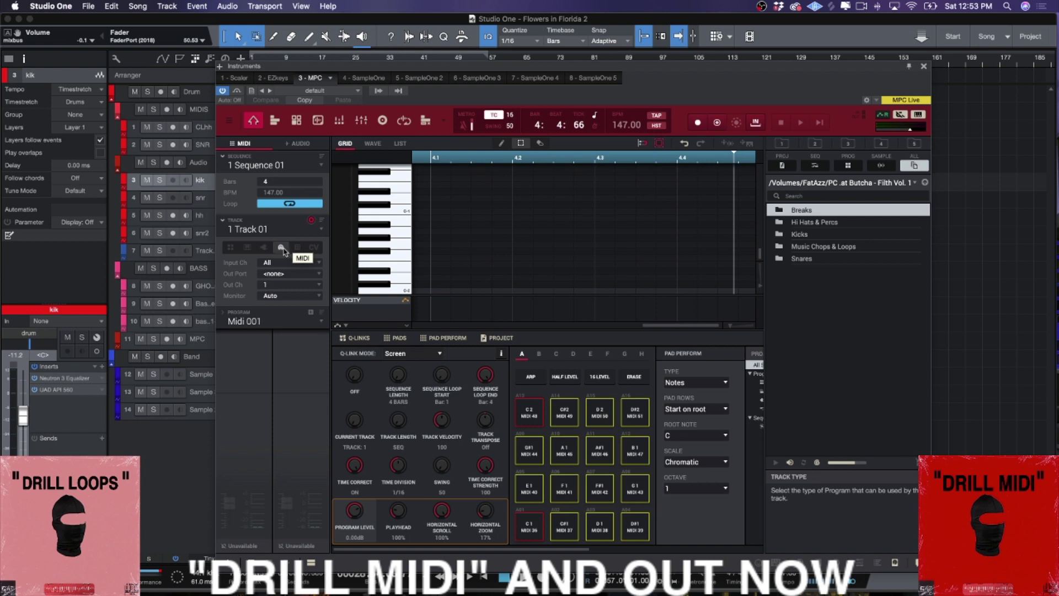
click(295, 249)
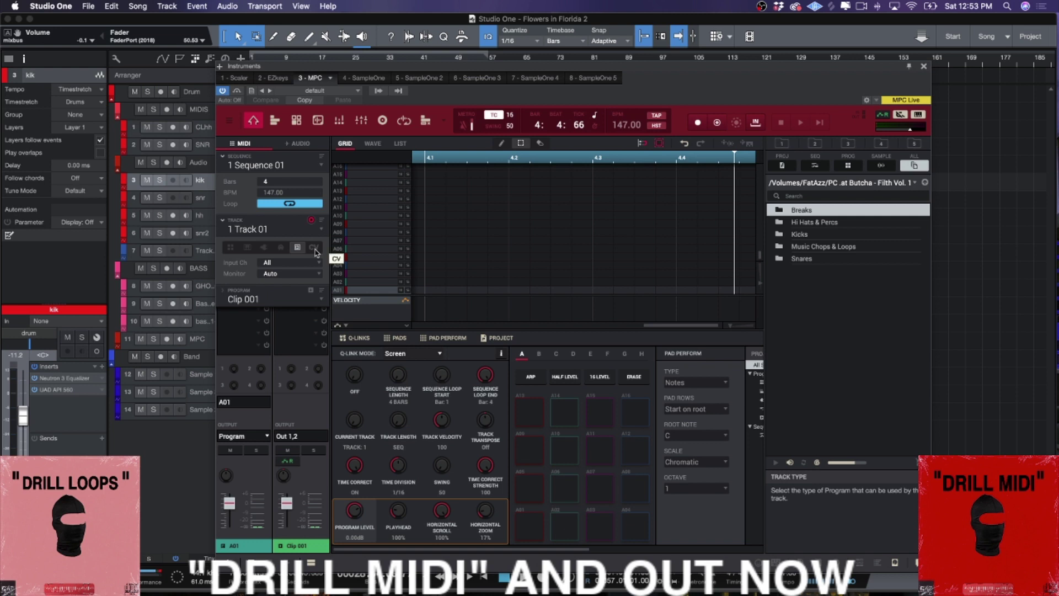
Make Track 01 a CV track, then return it to a Drum track on Program 001
click(314, 248)
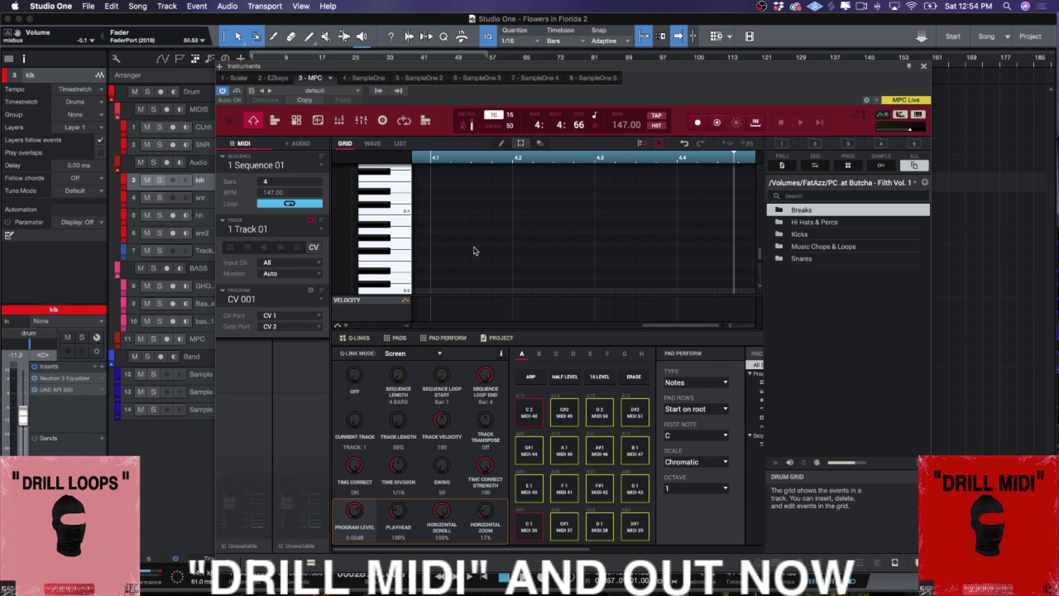
click(230, 249)
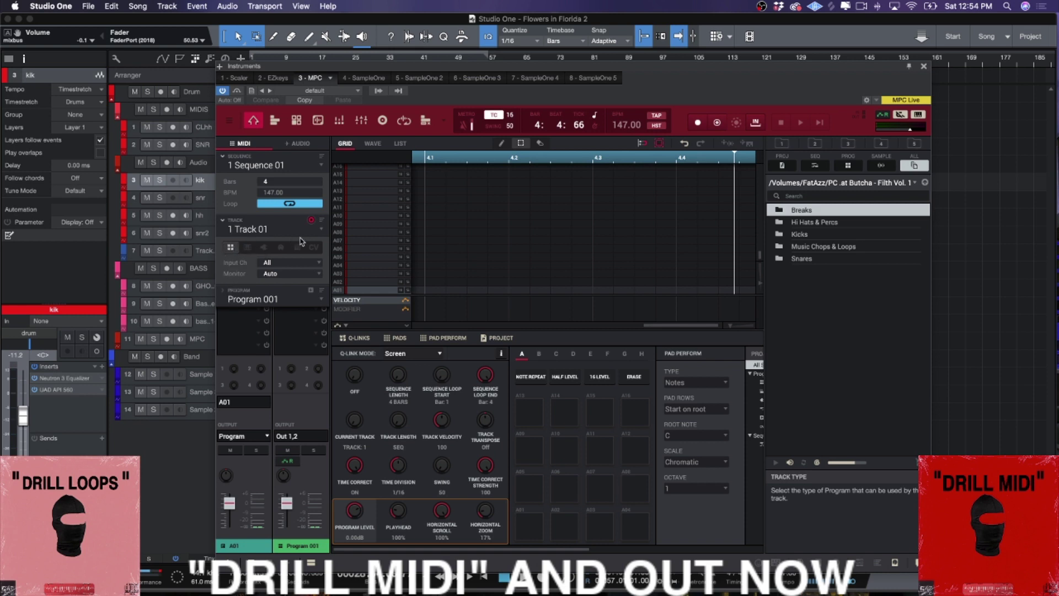
Select MPC Track 03 and make it a Keygroup track using Program 002
click(323, 231)
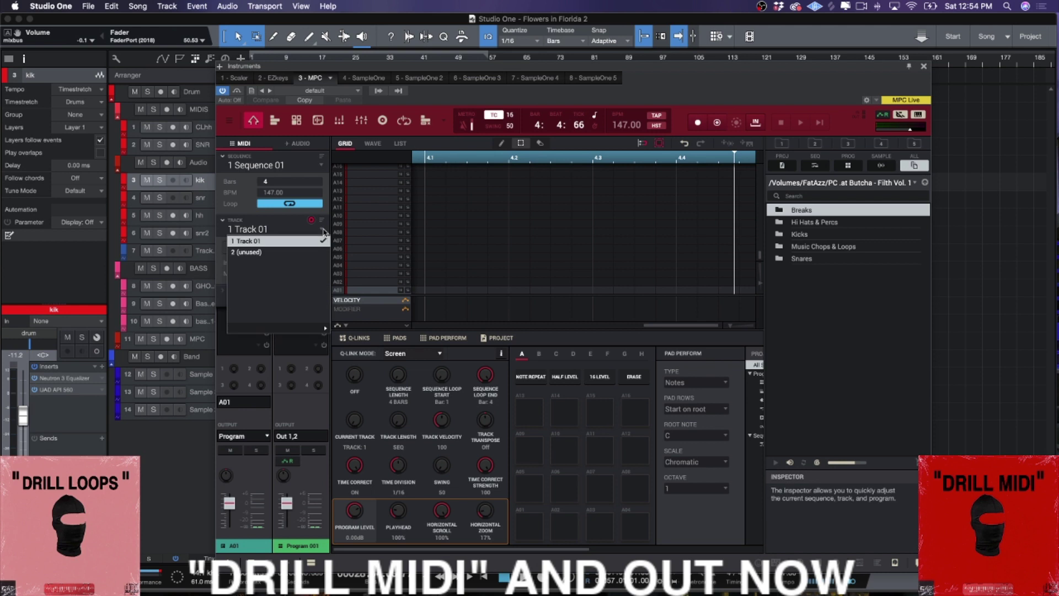
click(296, 252)
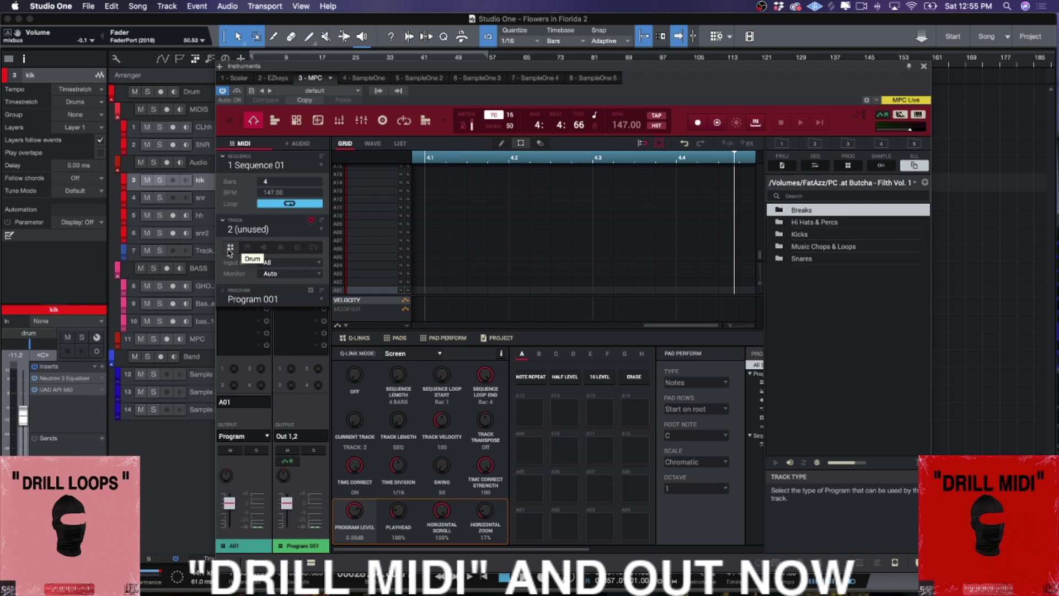
click(322, 232)
click(271, 264)
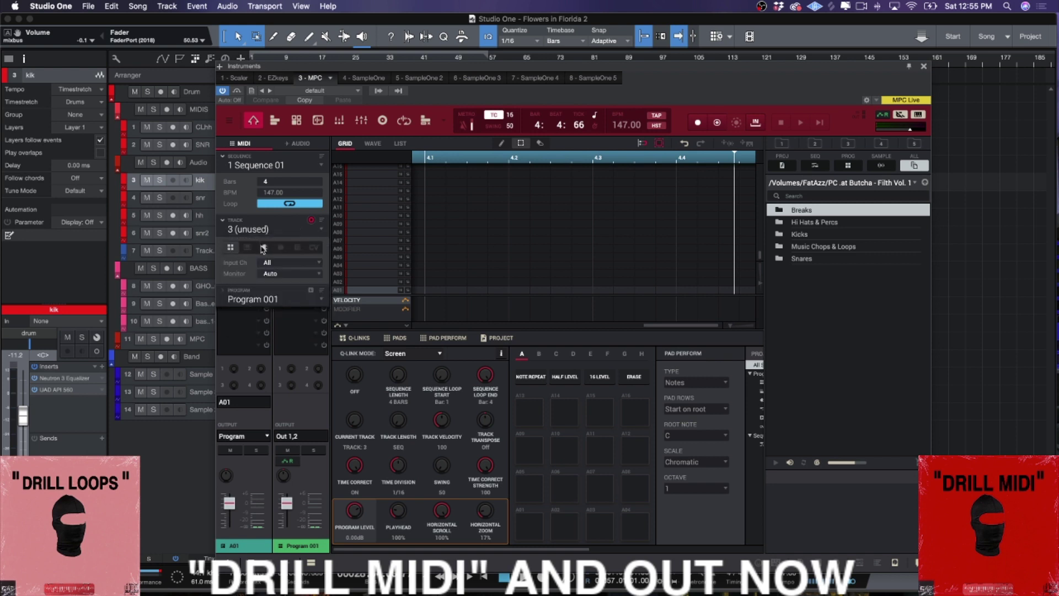
click(263, 247)
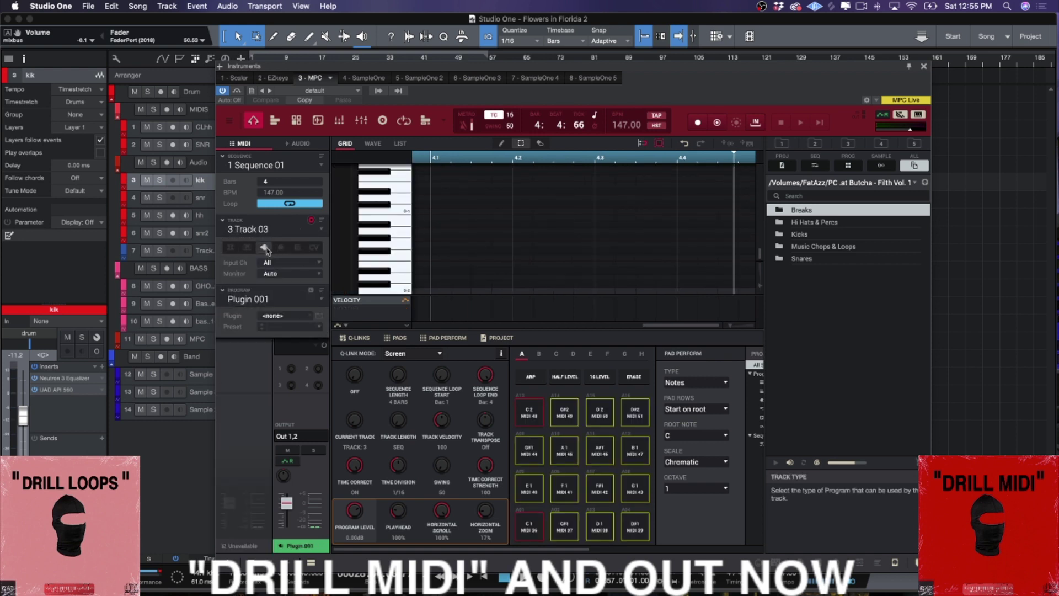
click(251, 250)
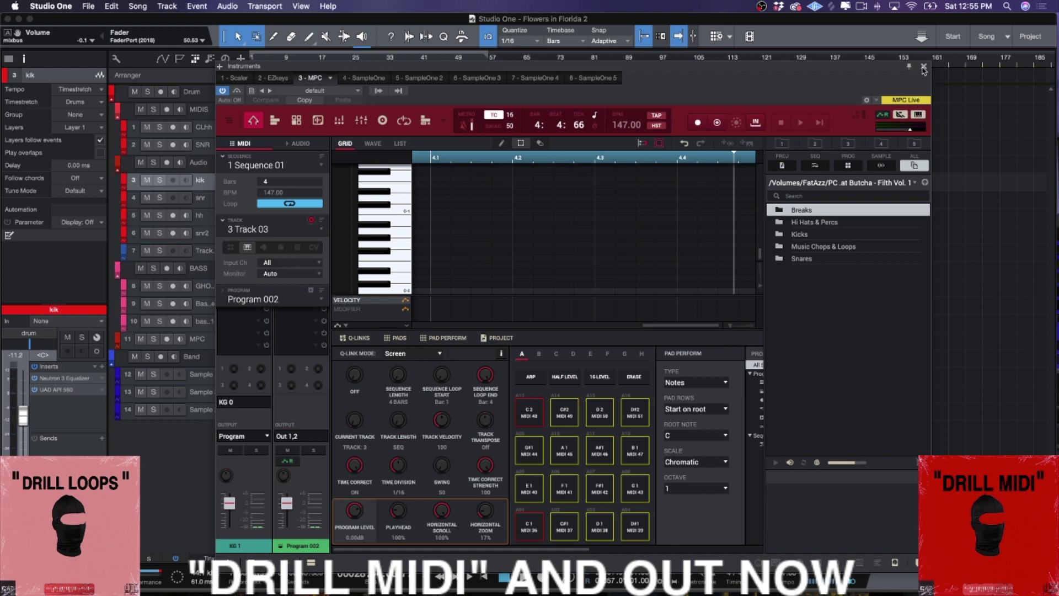
Close the MPC window and show the FX chain presets for the kik track's inserts
click(924, 67)
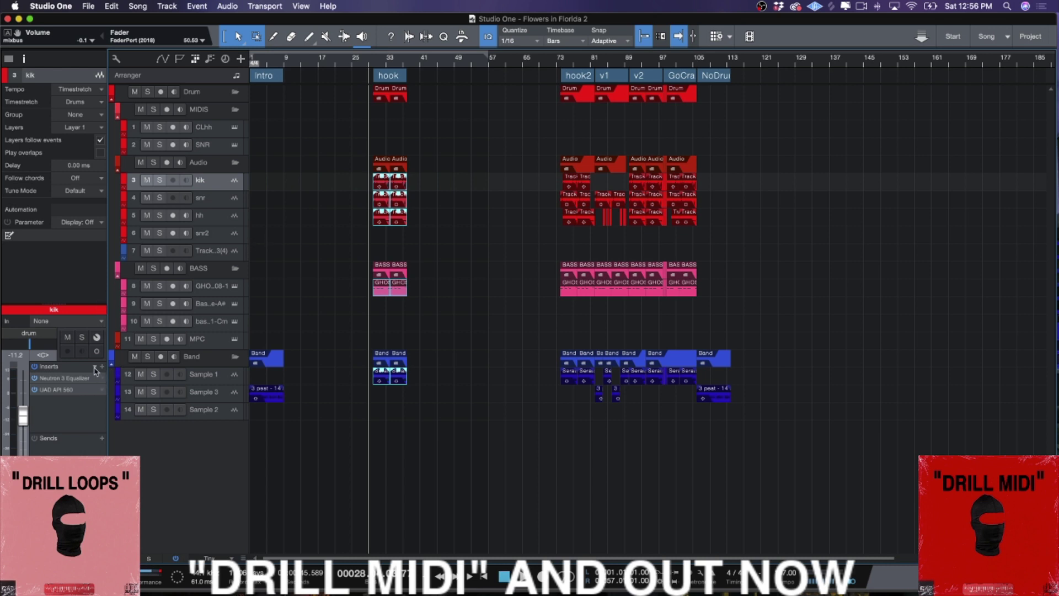
click(95, 368)
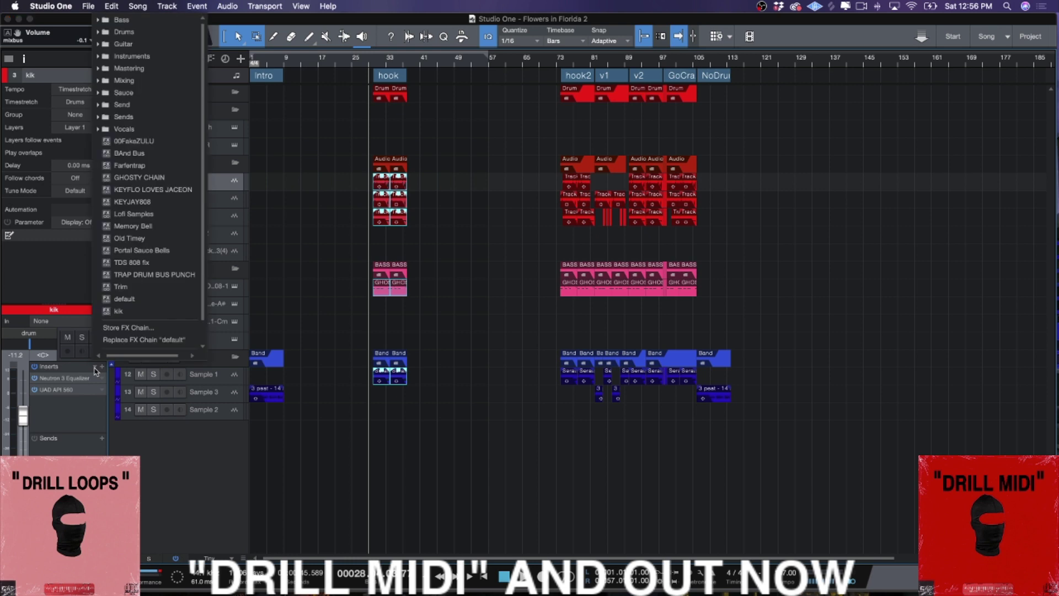
Dismiss the FX chain preset list, leaving the kik inserts unchanged
click(157, 495)
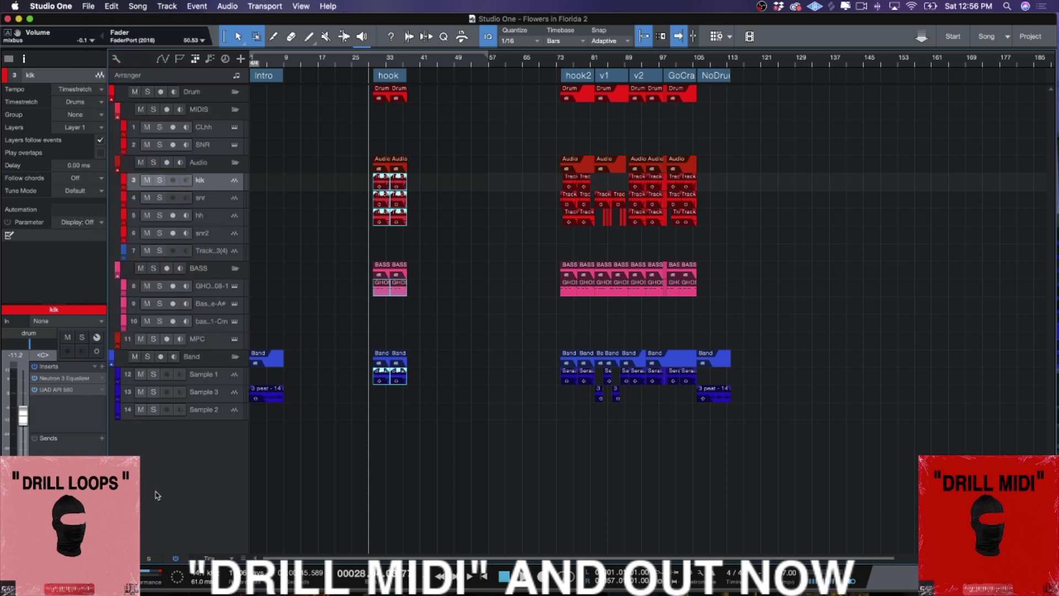